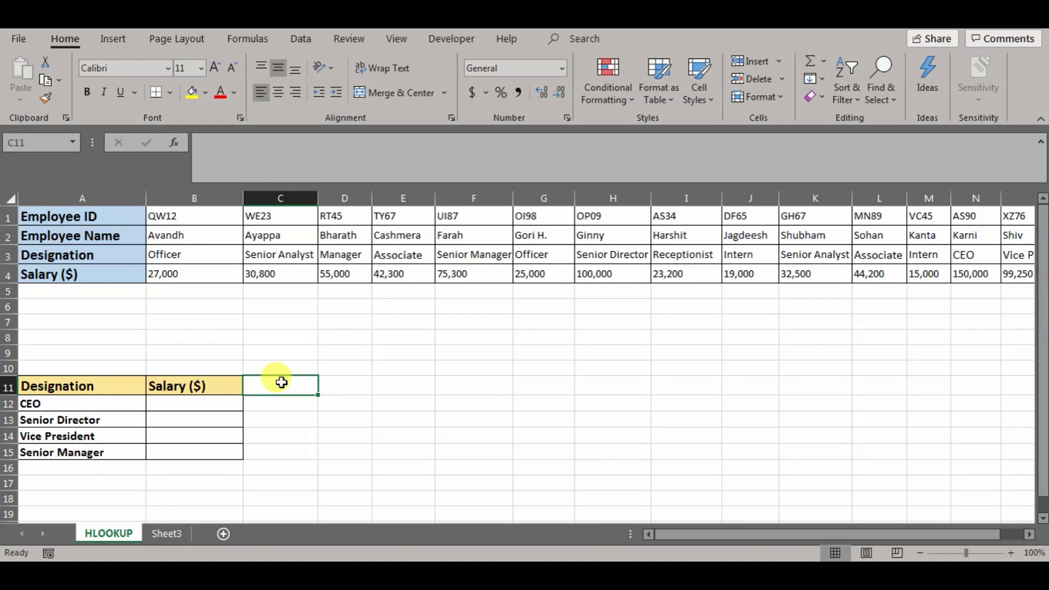
- Highlight the designations in row 3, then select the CEO salary cell B12
left_click_drag(208, 255, 496, 253)
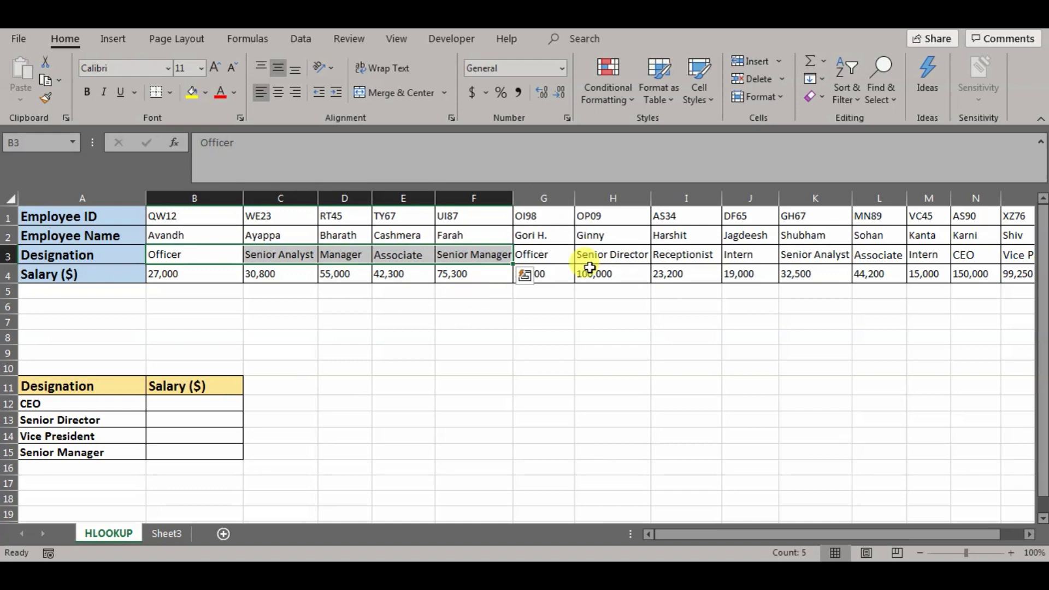
key("Escape")
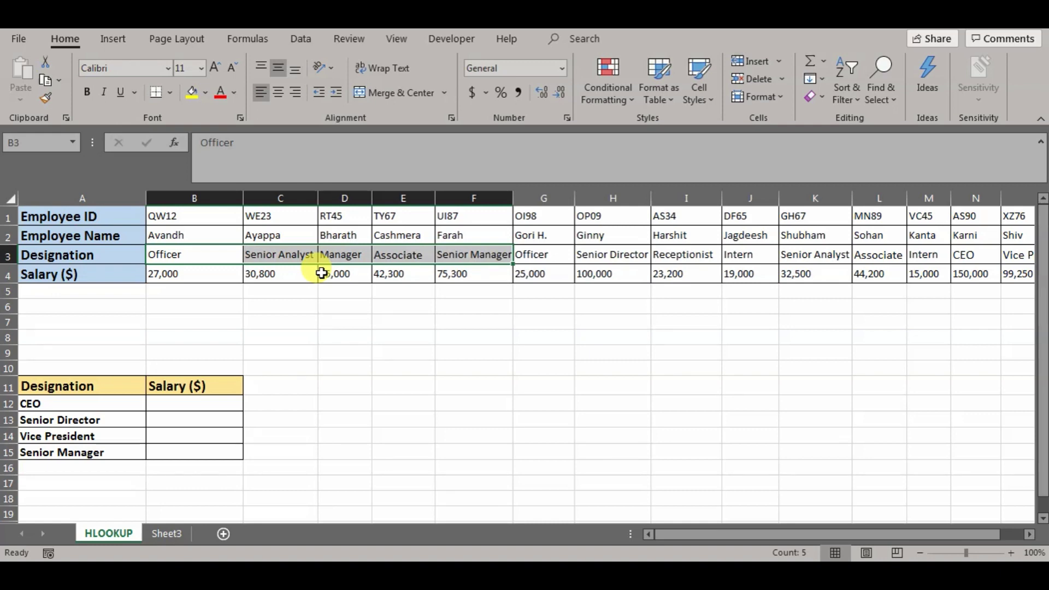
left_click(281, 291)
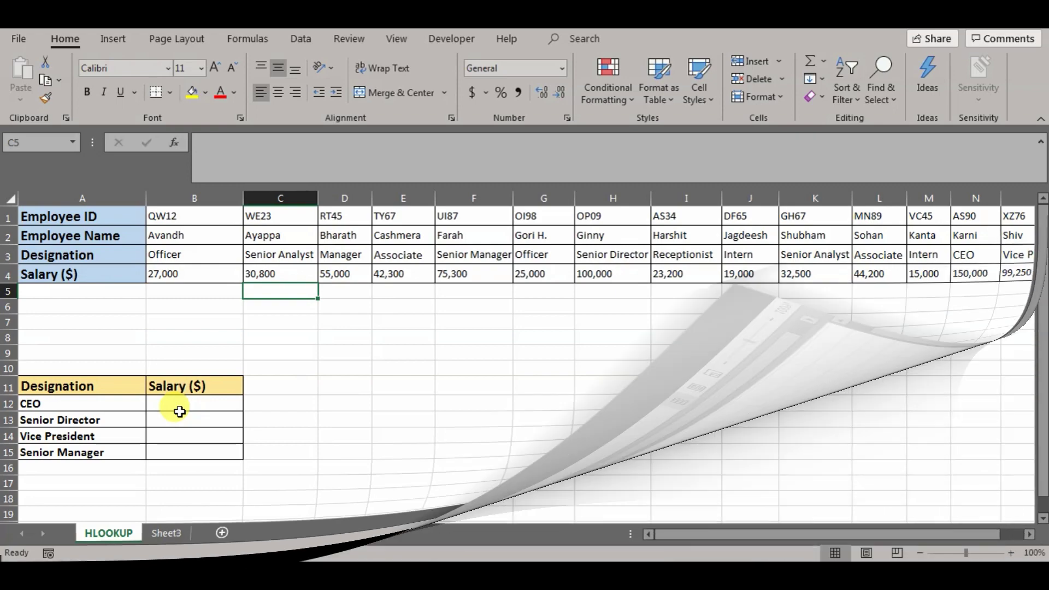
left_click(223, 403)
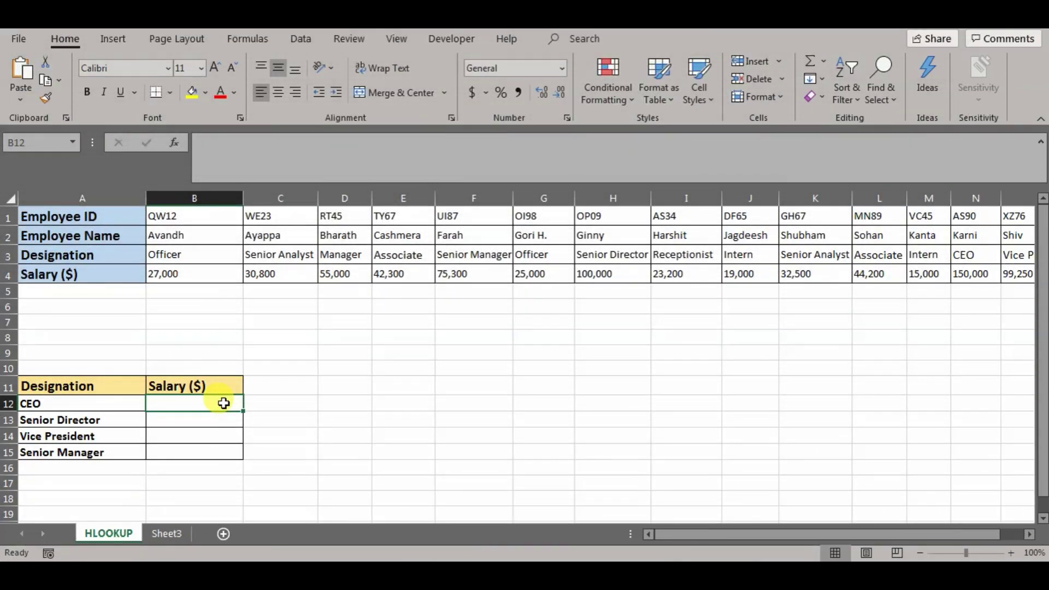
- Insert an HLOOKUP function into B12 from the Formulas tab's function picker
left_click(248, 37)
left_click(24, 83)
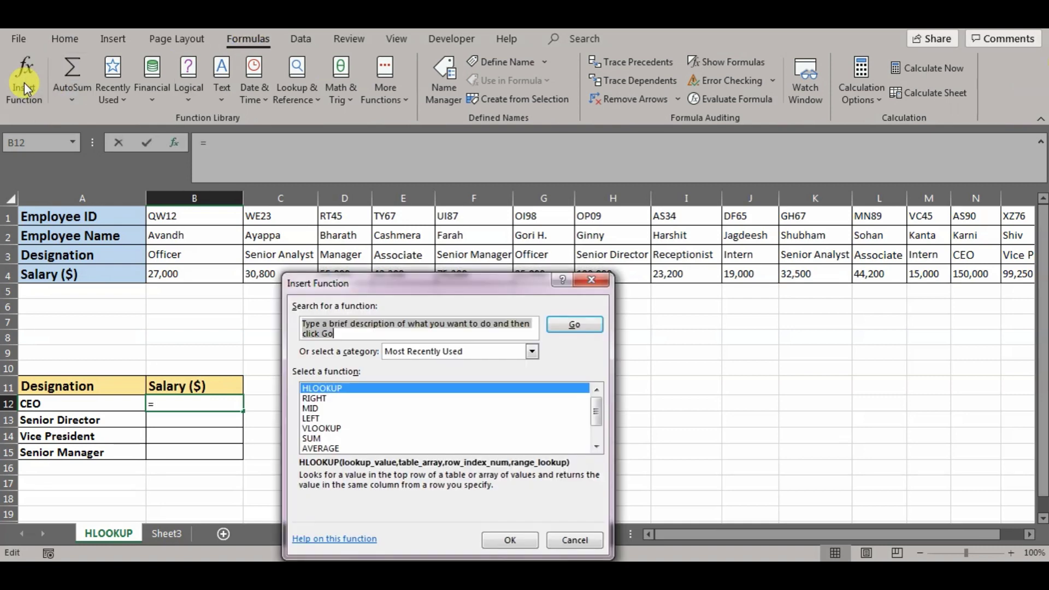
left_click(510, 540)
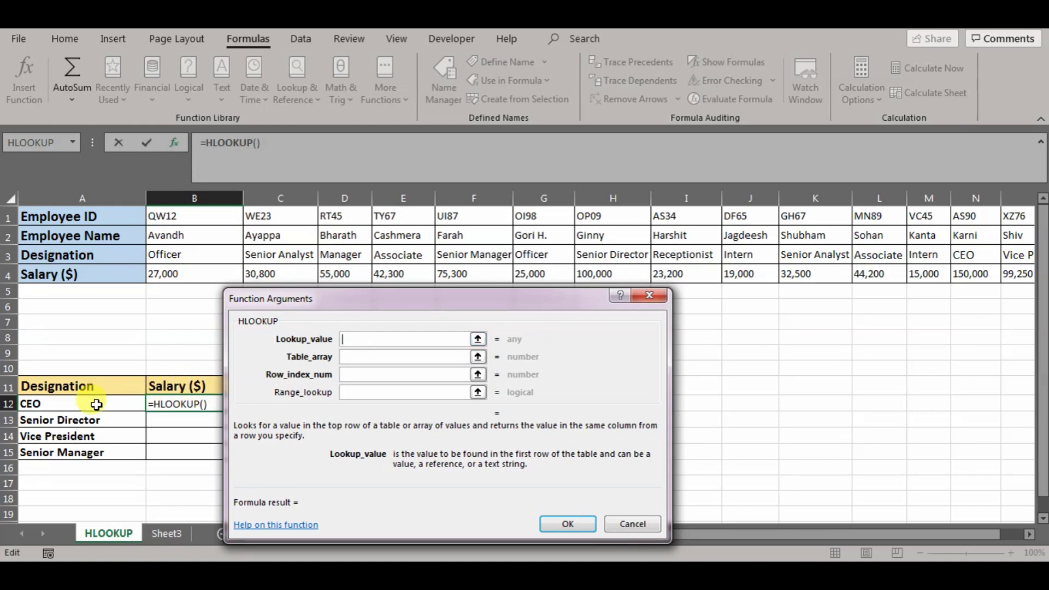
- Set the lookup value to A12 and the table array to absolute $A$3:$P$4
left_click(96, 405)
left_click(349, 357)
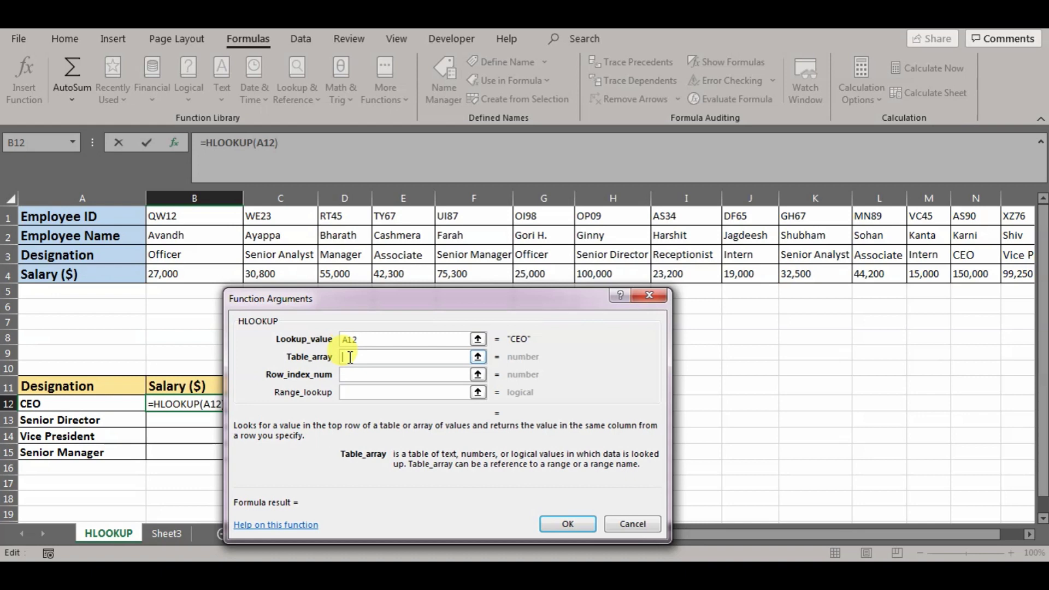
left_click(354, 338)
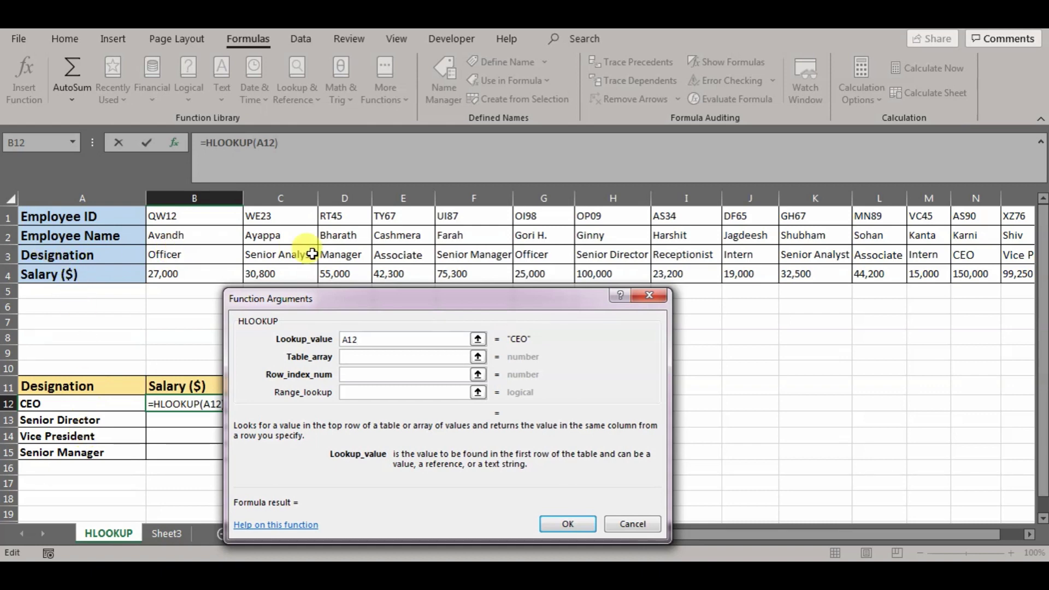
left_click(370, 356)
left_click_drag(68, 253, 822, 270)
left_click_drag(278, 142, 304, 142)
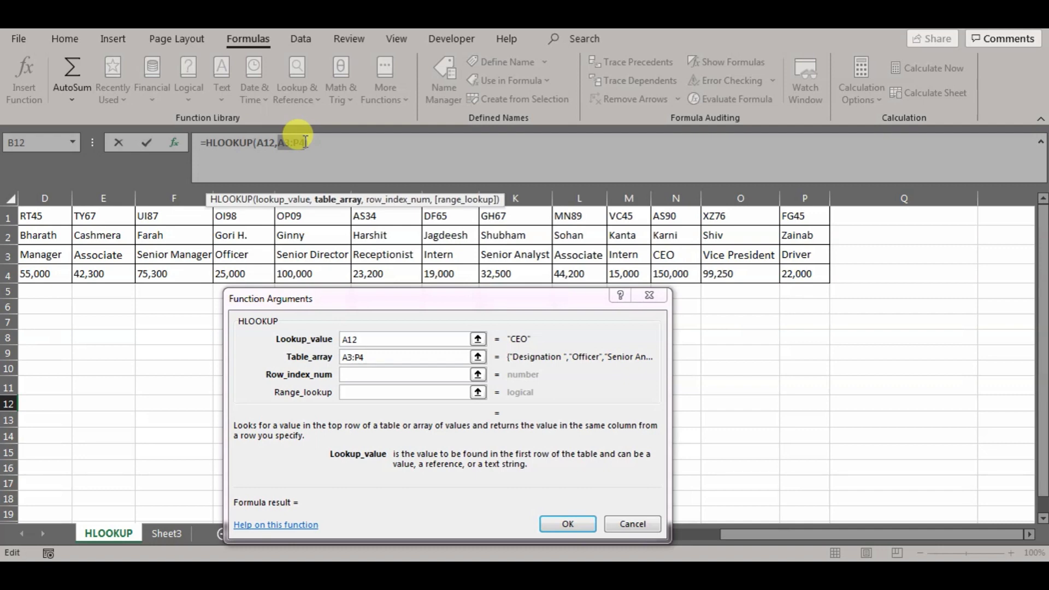
key("F4")
type(",")
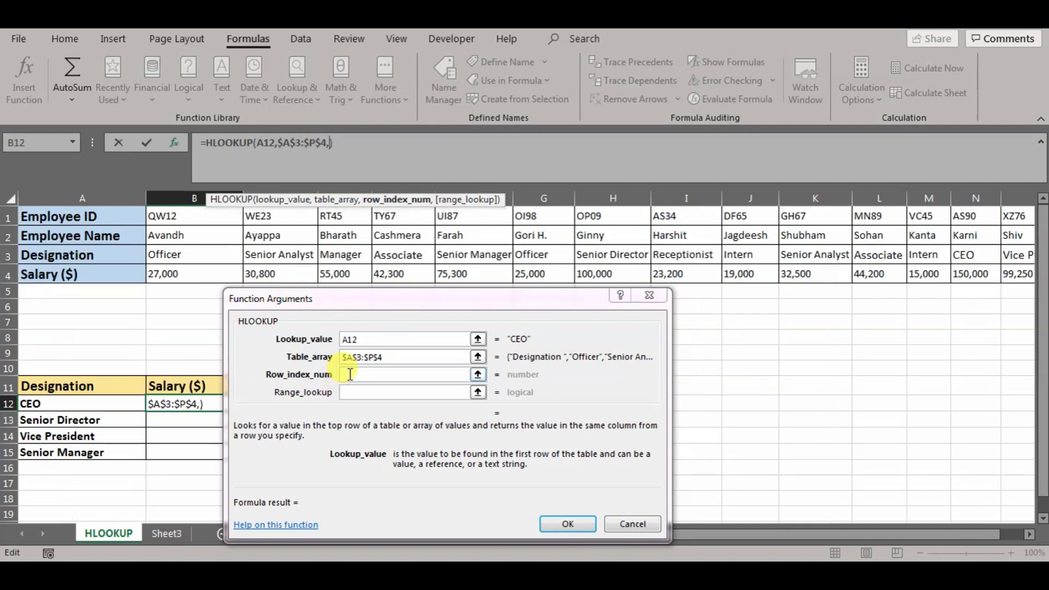
- Enter row index 2 and range lookup false, then confirm the formula
left_click(349, 374)
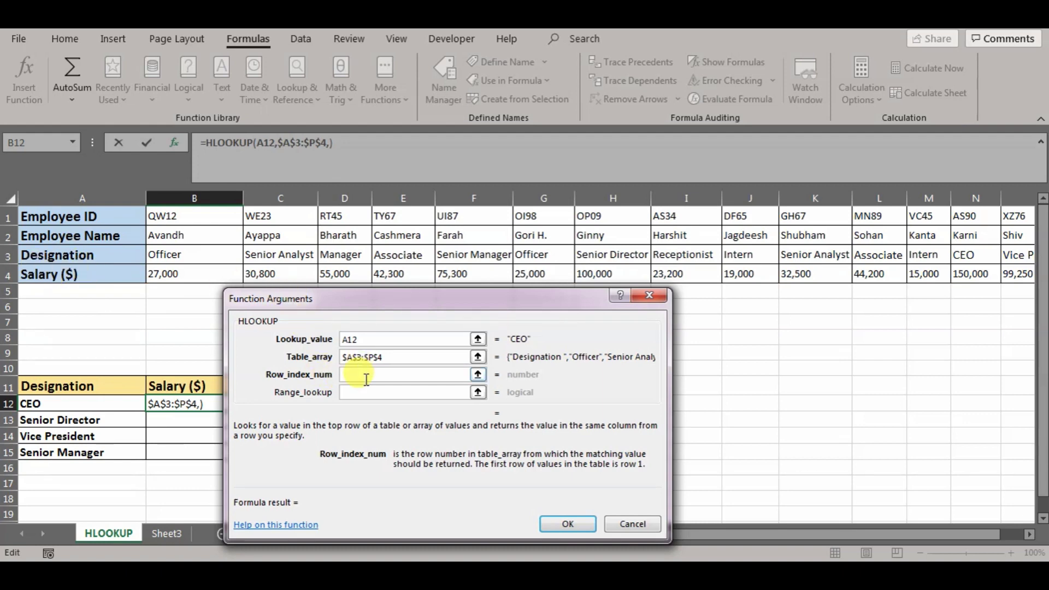
type("2")
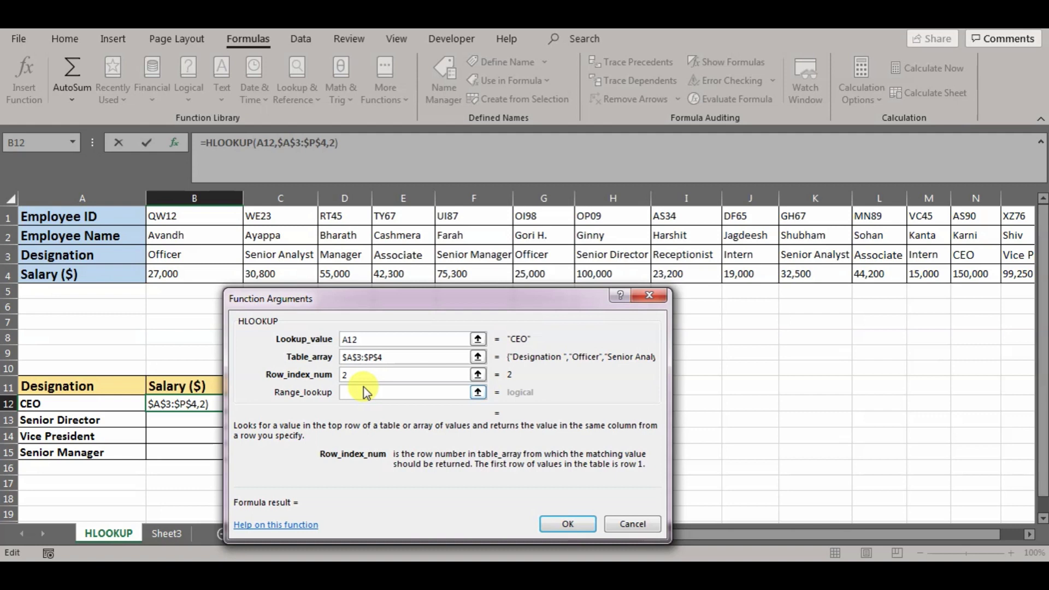
left_click(367, 393)
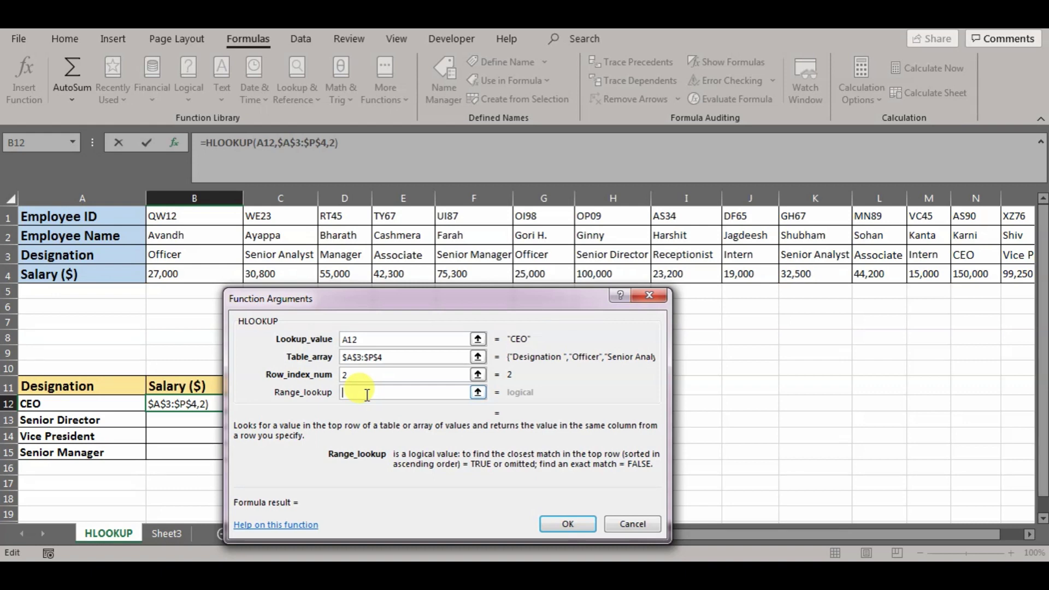
type("false")
left_click(549, 522)
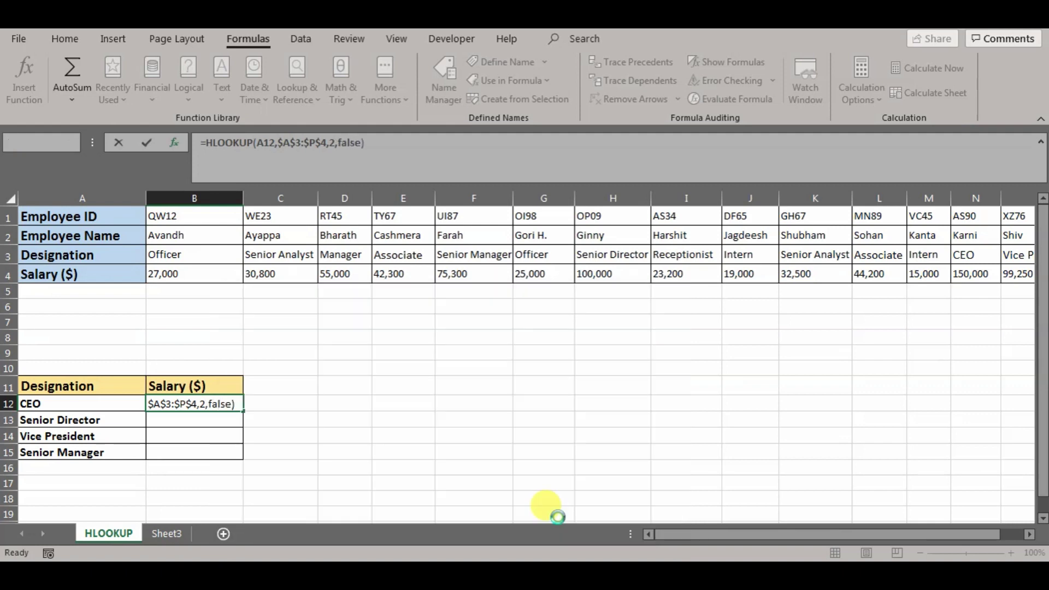
left_click(538, 484)
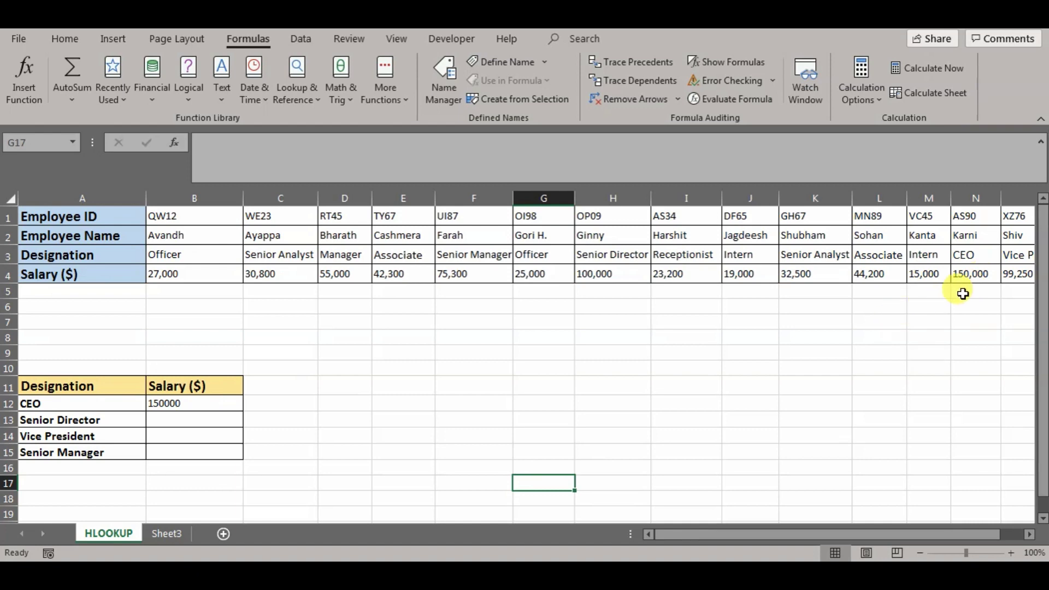
left_click(202, 421)
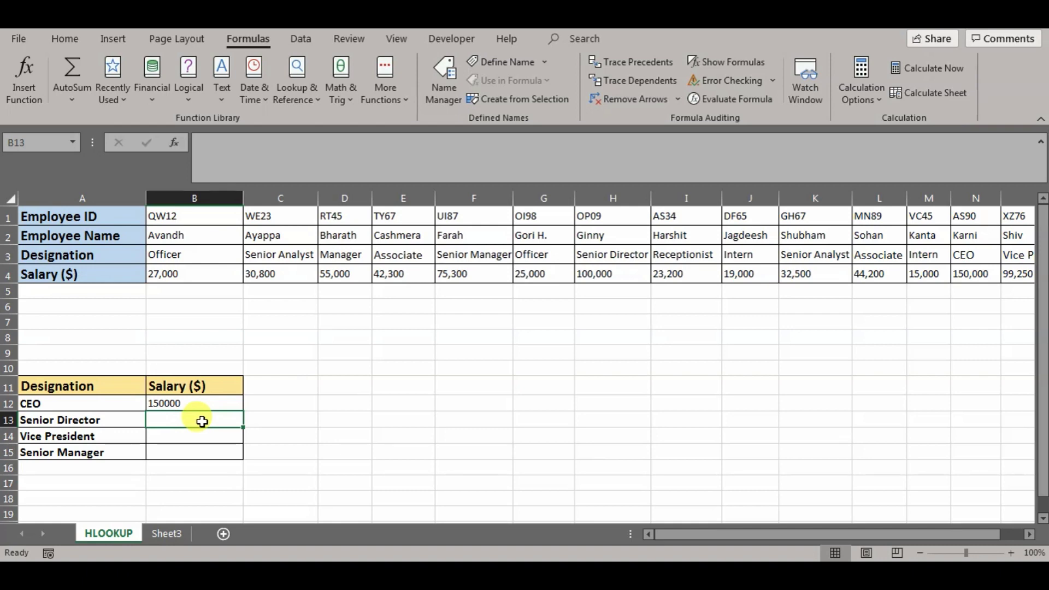
- Type =HLOOKUP(A13,$A$3:$P$4,2,false) in B13 to return the Senior Director salary 100000
type("=h")
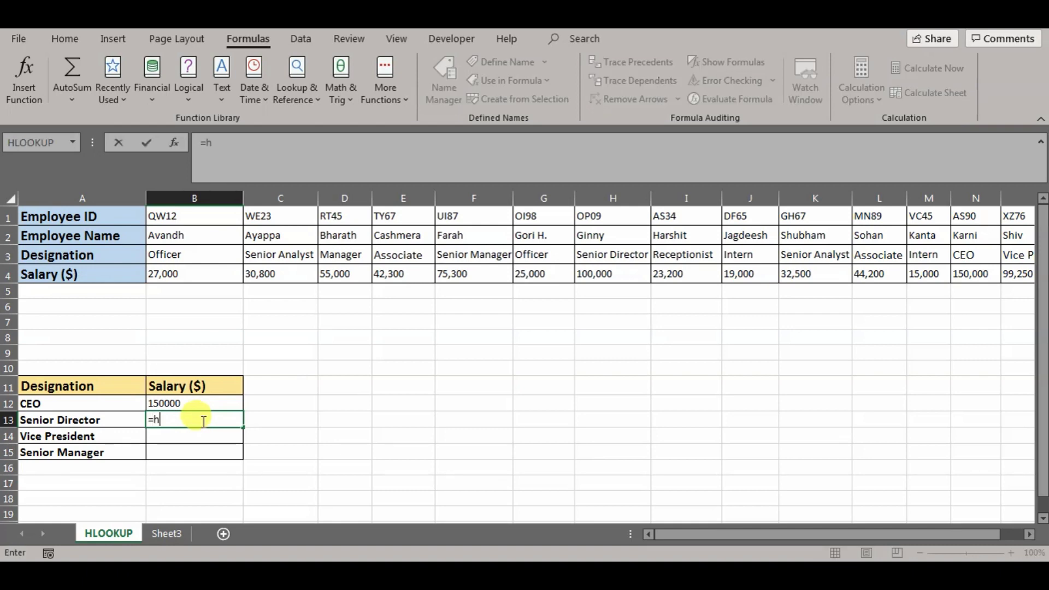
type("looku")
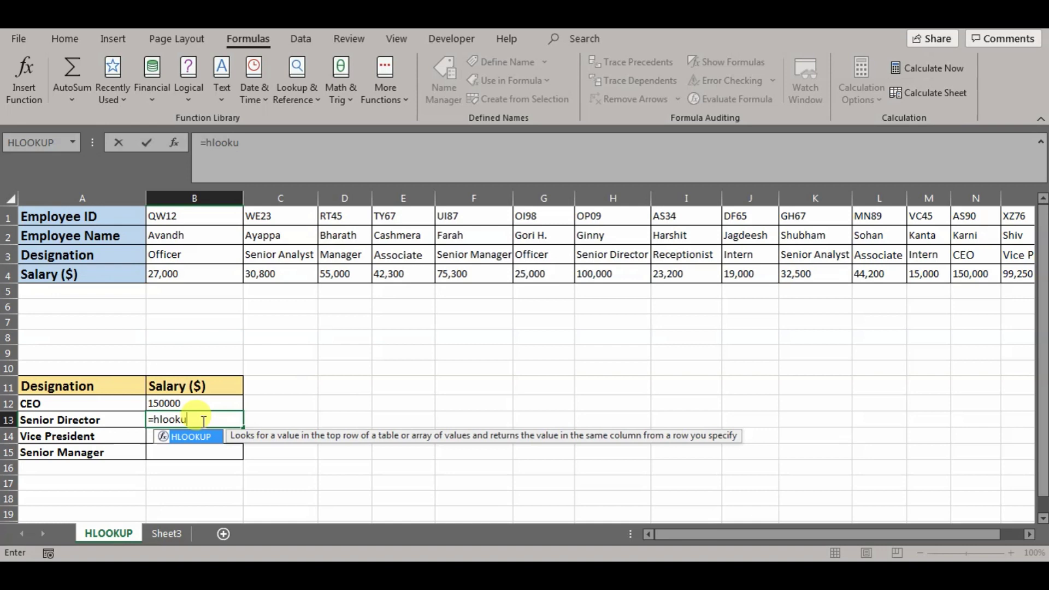
type("p(")
key("BackSpace")
type("(")
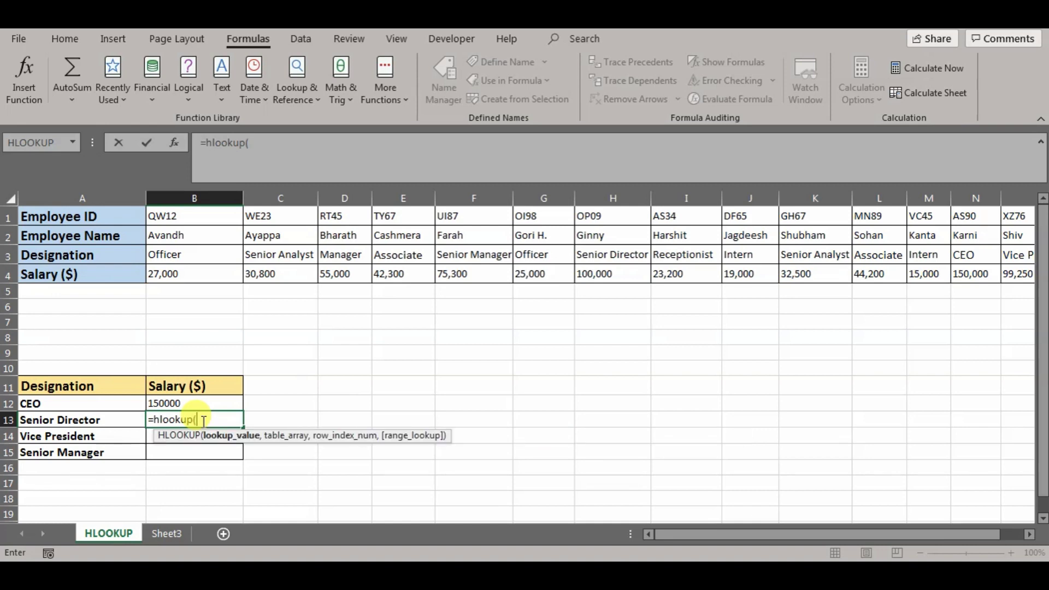
left_click(101, 425)
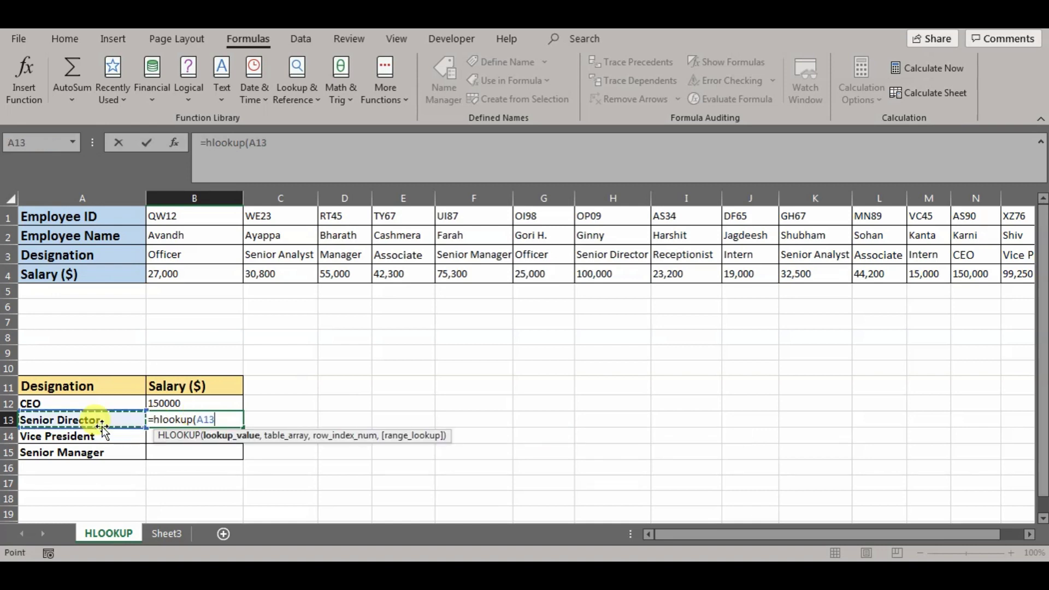
type(",")
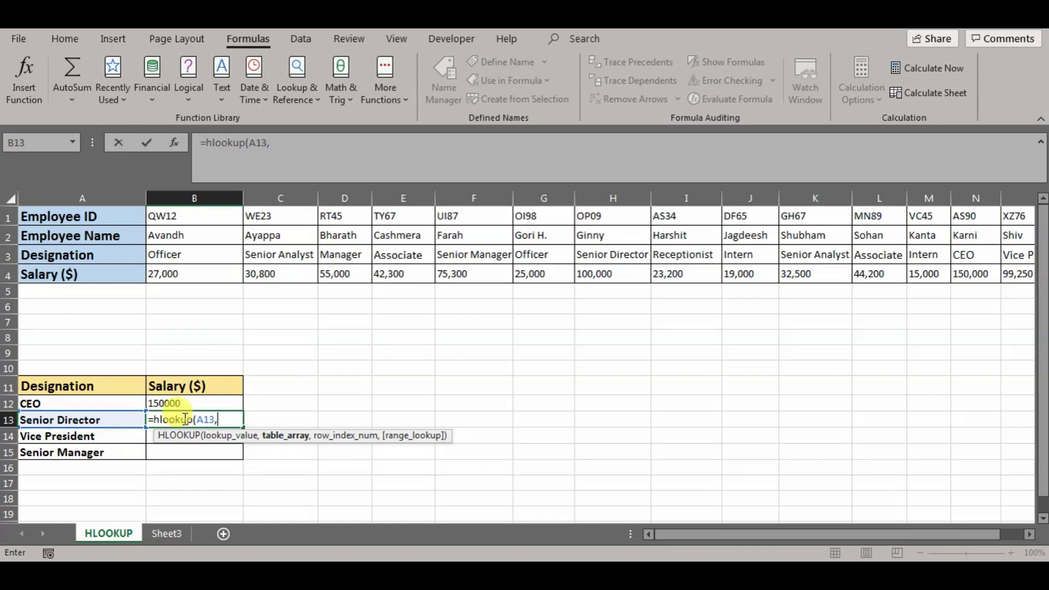
left_click_drag(60, 257, 817, 265)
left_click_drag(300, 140, 273, 143)
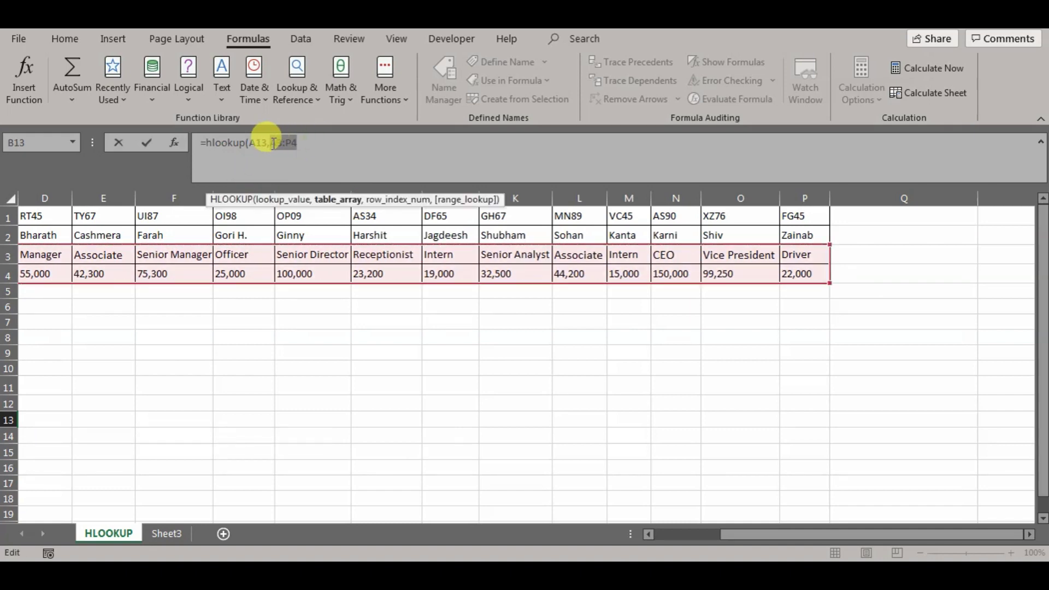
key("F4")
type(",")
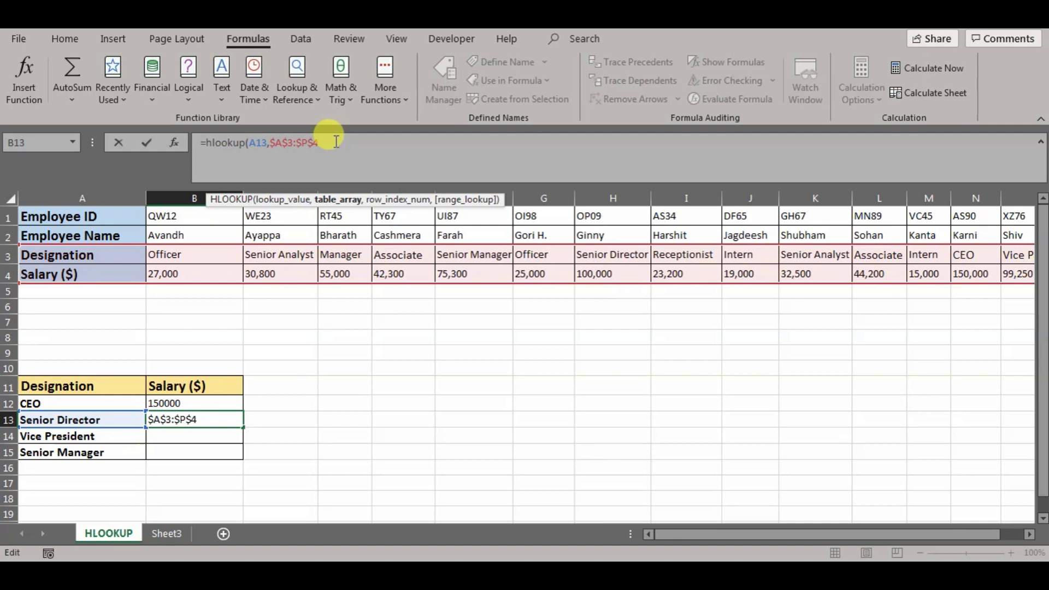
type(",")
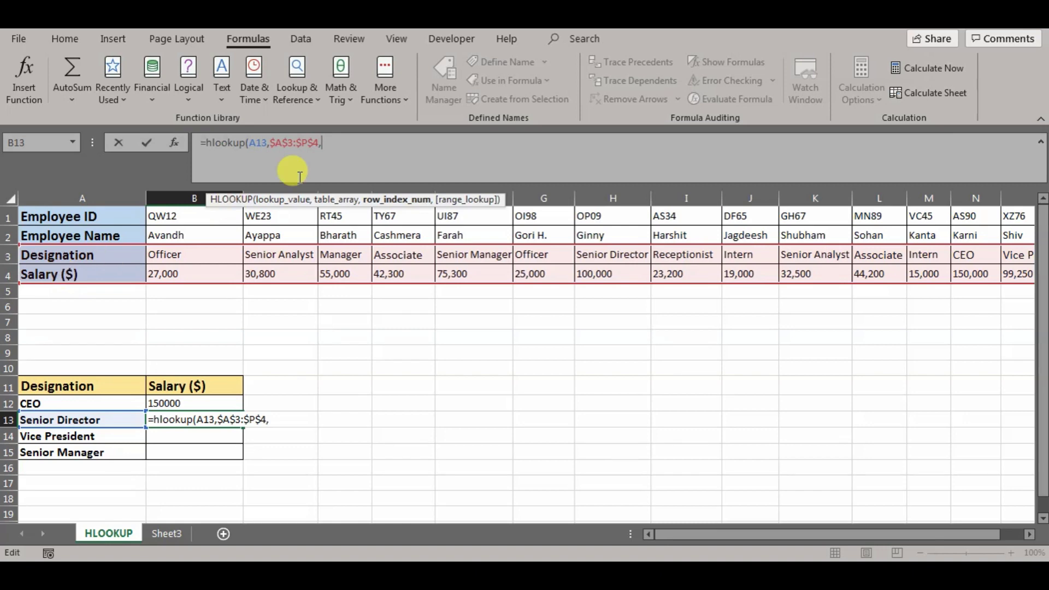
type("2,")
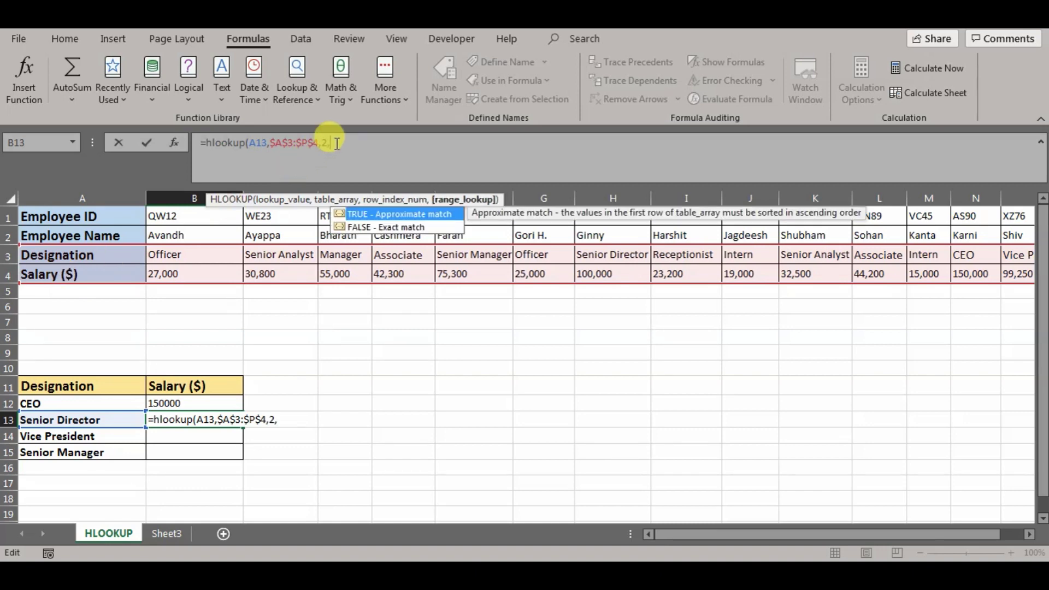
type("false)")
key("Return")
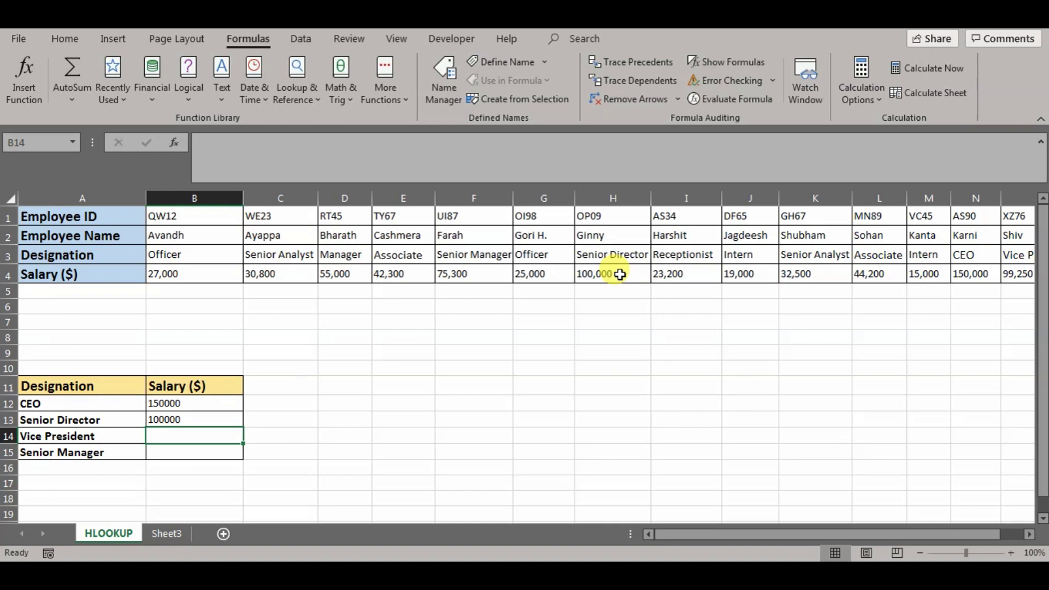
- Fill the B13 formula down to B15, giving 99250 and 75300
key("alt+h")
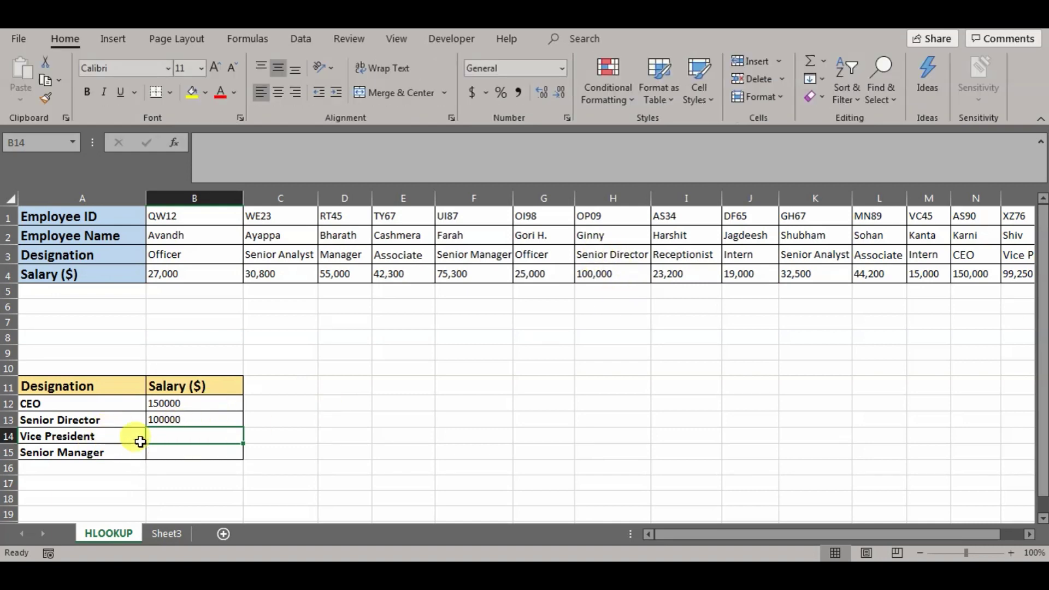
left_click(205, 421)
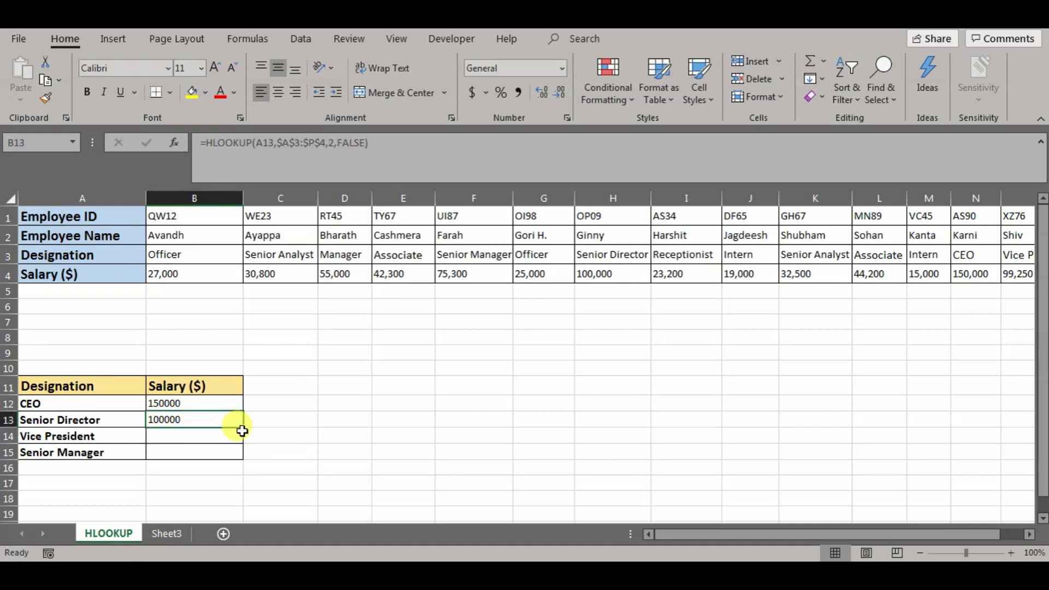
left_click_drag(242, 431, 242, 455)
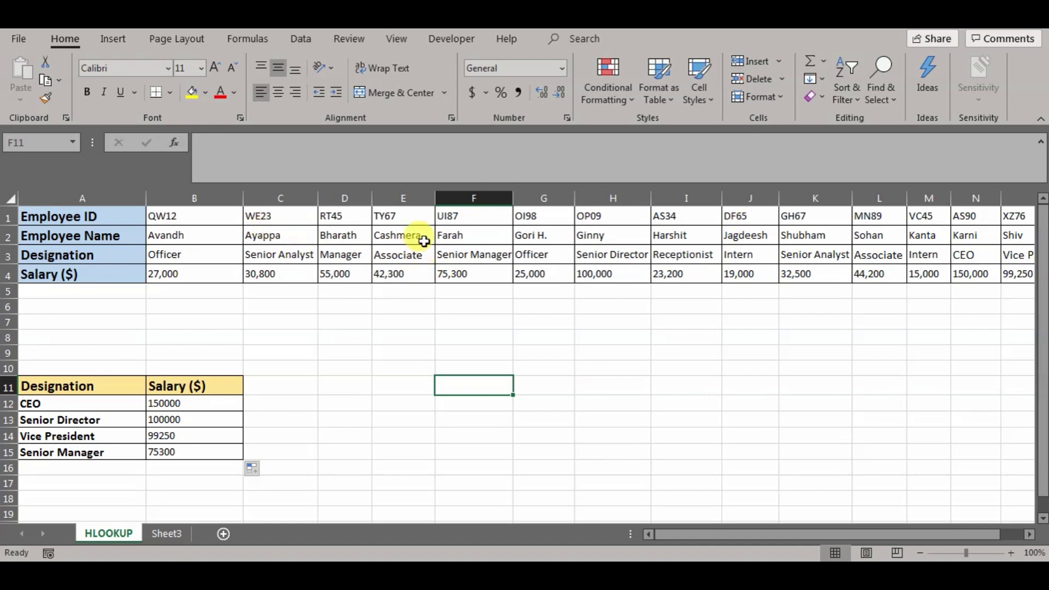
left_click_drag(533, 216, 535, 273)
left_click_drag(592, 217, 593, 270)
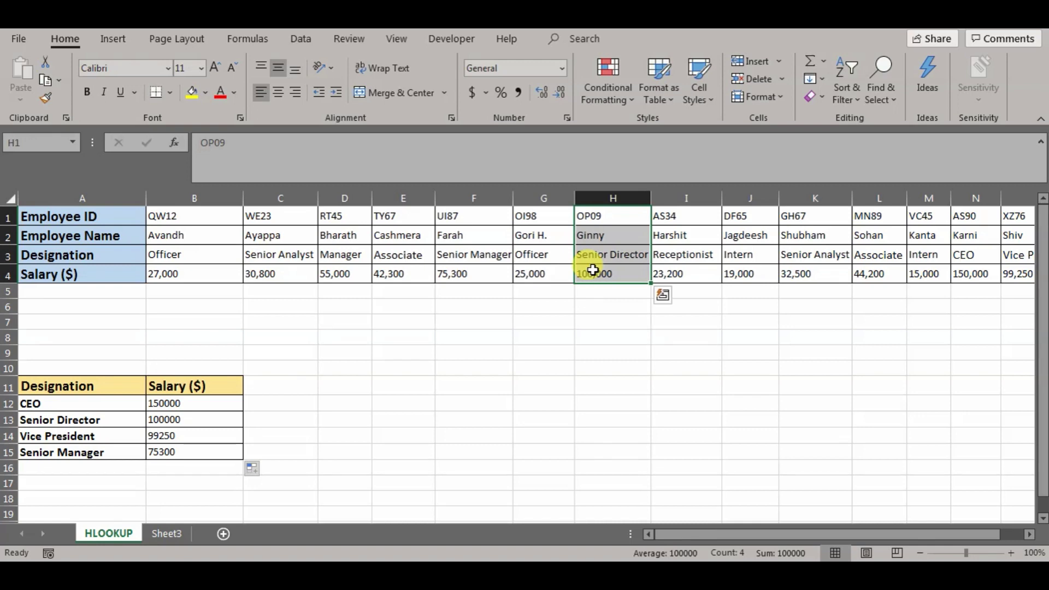